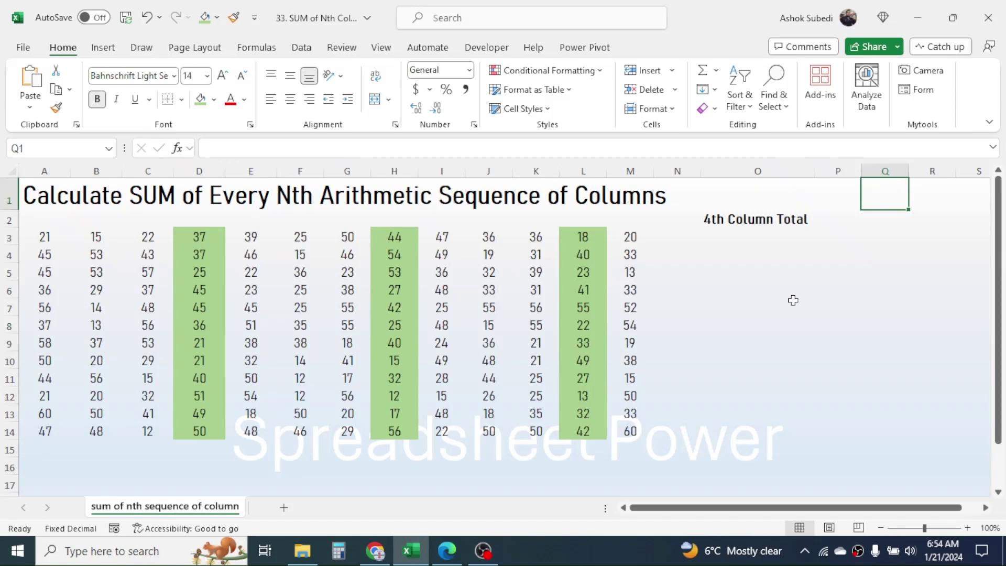
Step: In O3, start the formula =SUMPRODUCT(N(MOD(COLUMN(A3:M3 over row 3's data
click(485, 302)
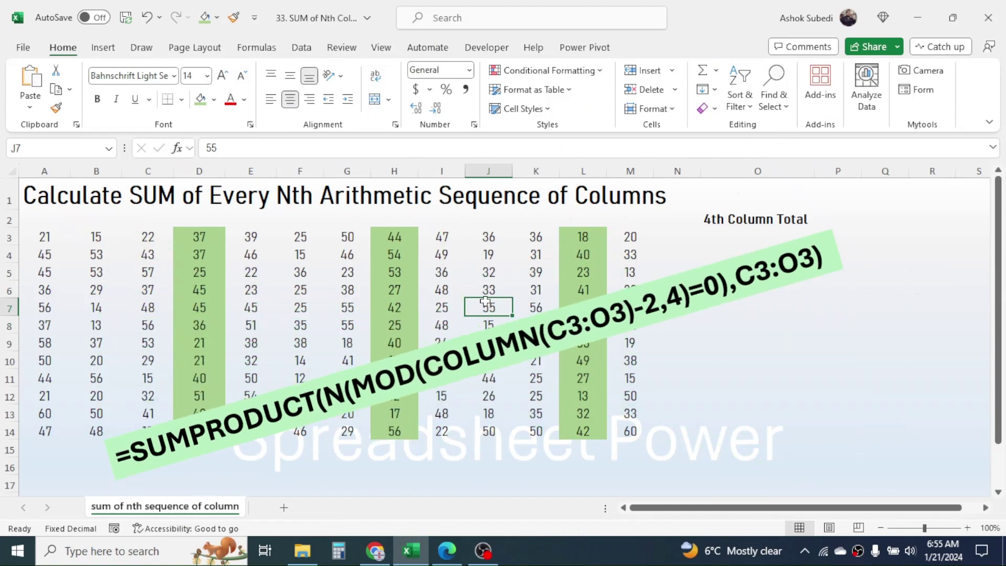
click(757, 239)
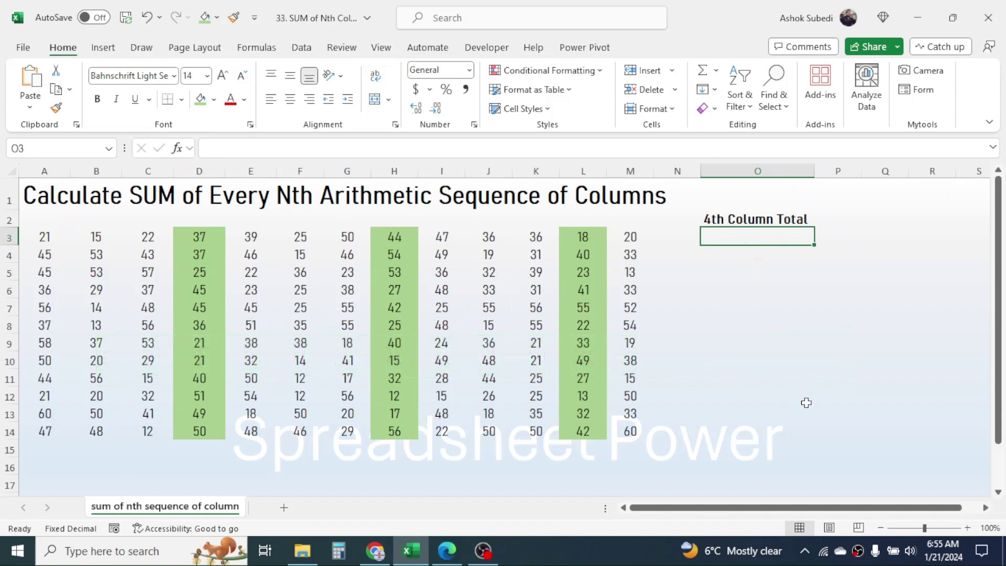
text(=SU)
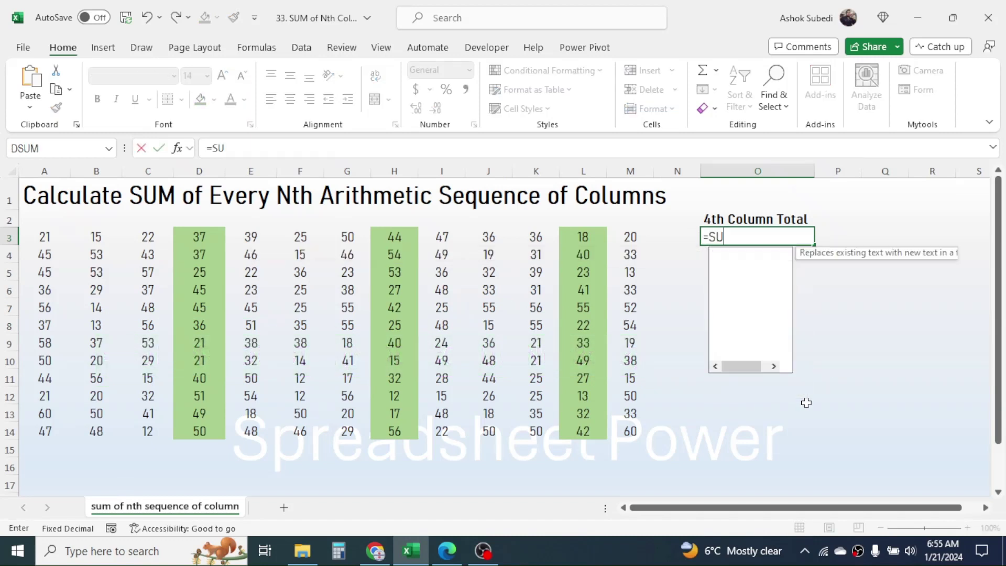
text(MPR)
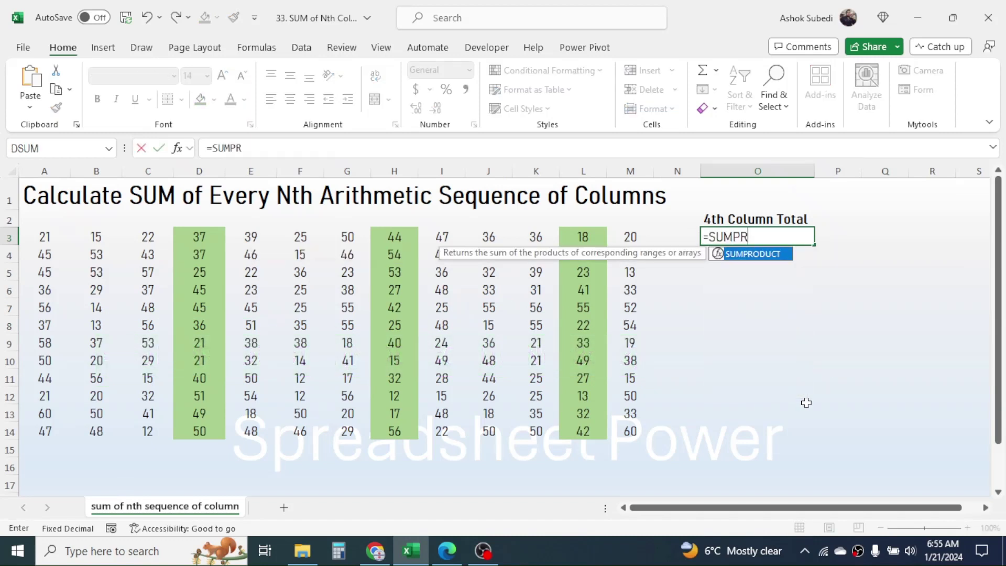
double_click(758, 259)
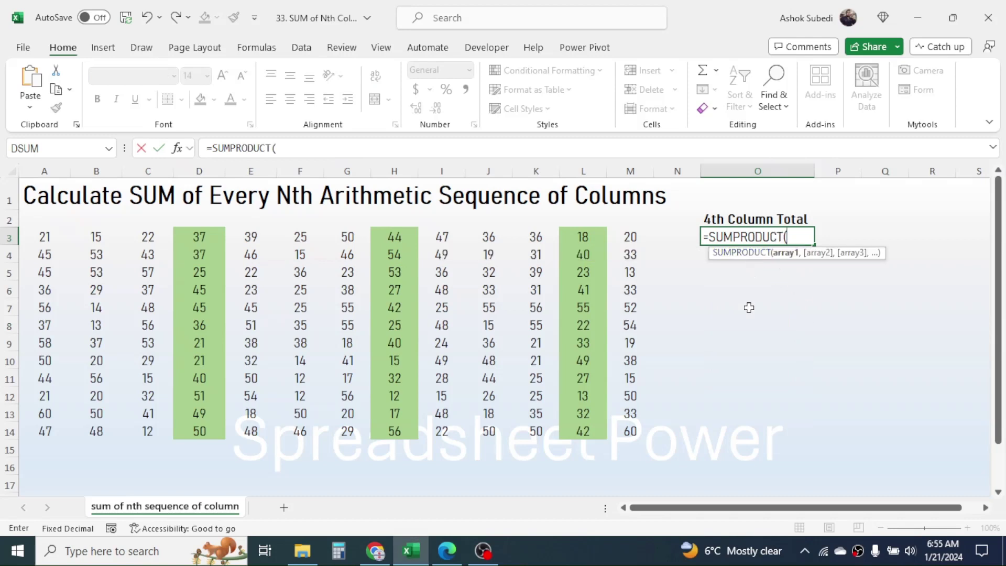
text(N)
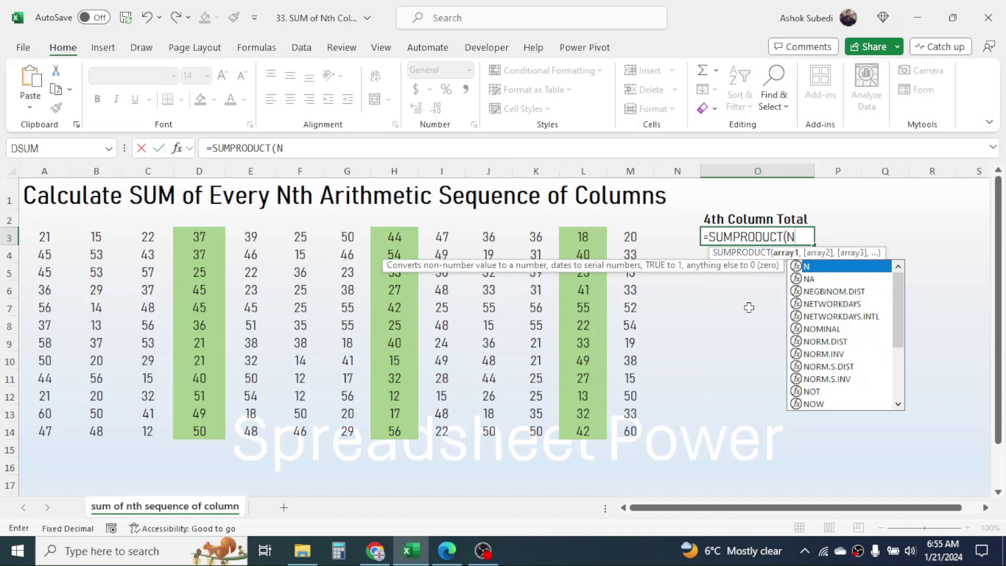
text(()
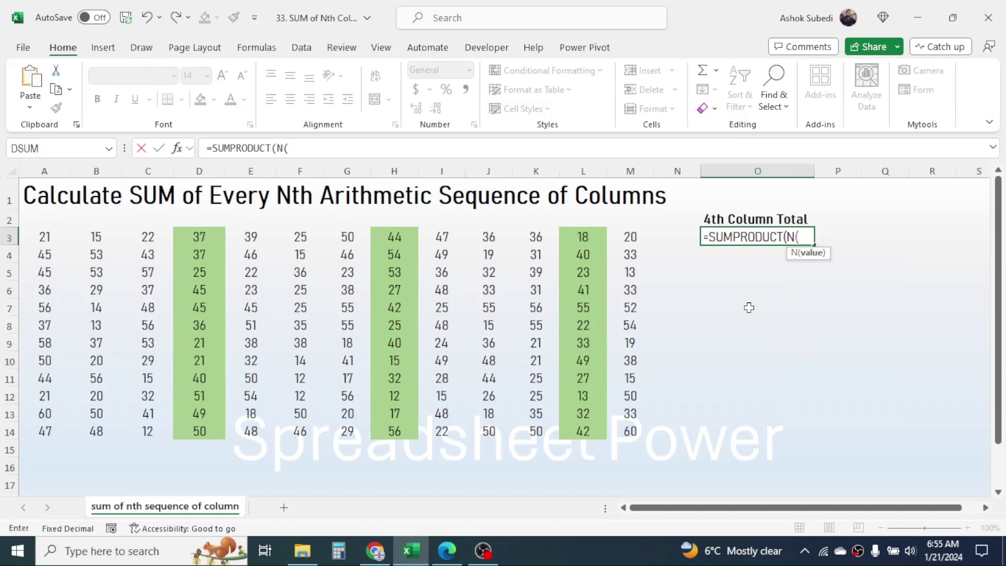
text(MOD)
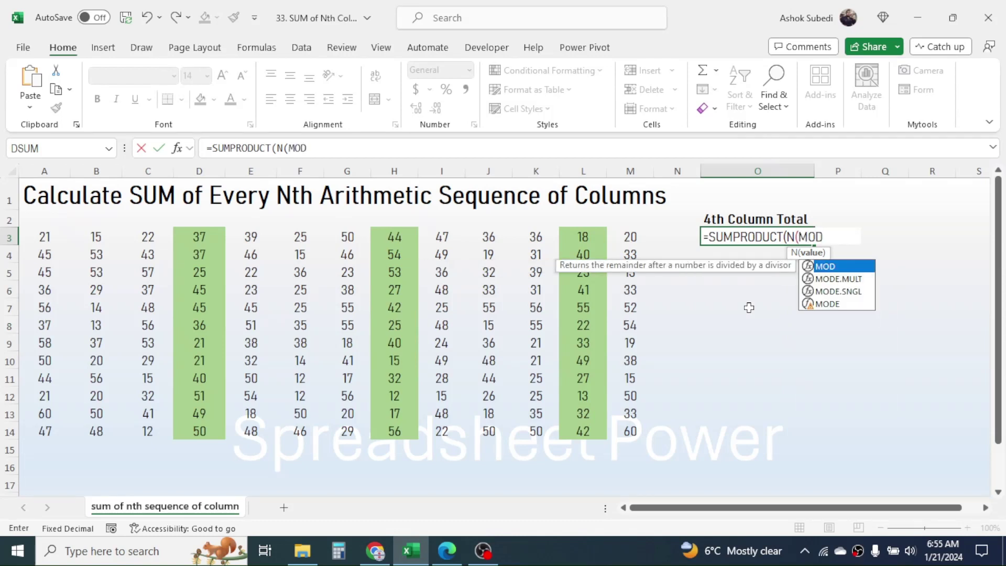
text(()
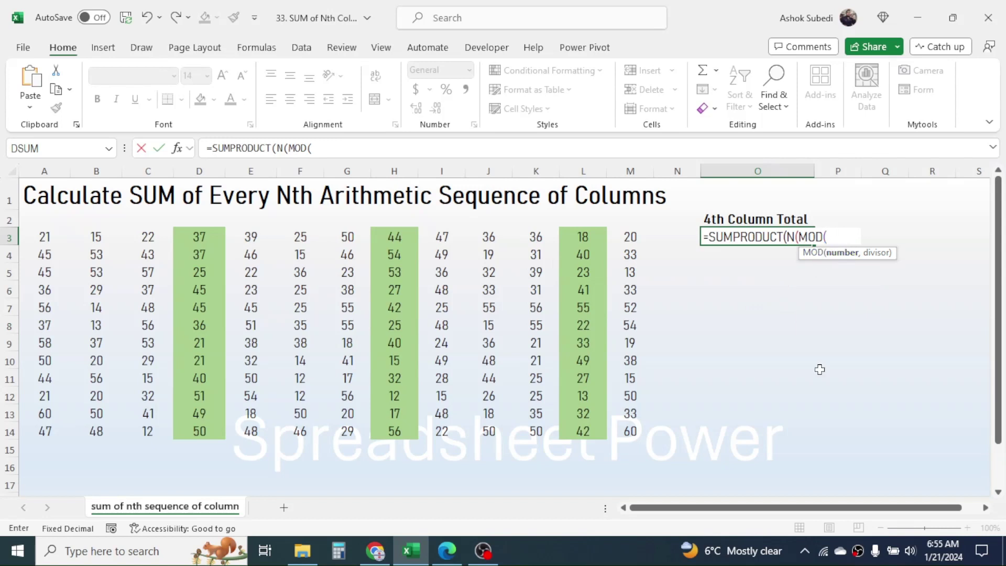
text(COLUM)
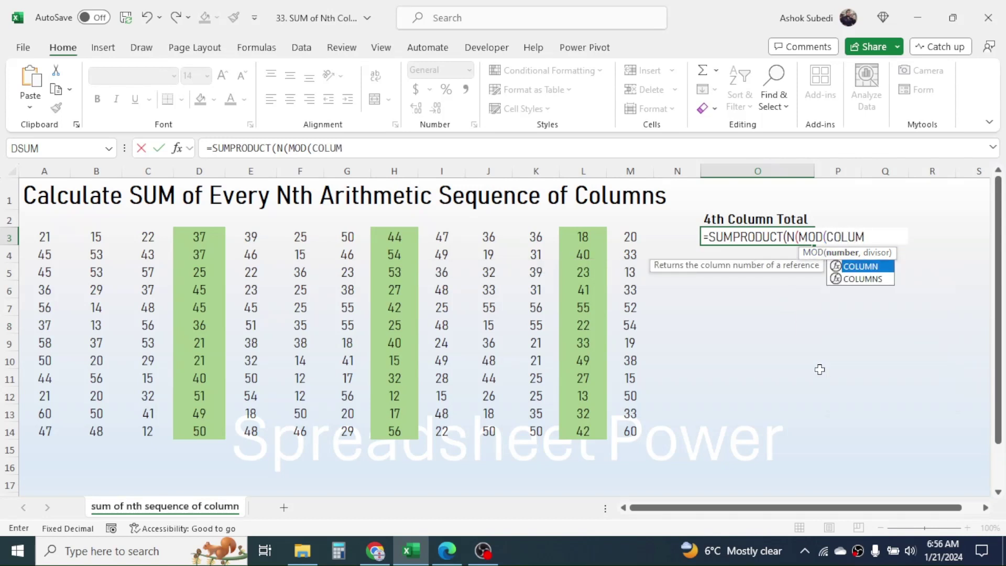
text(N()
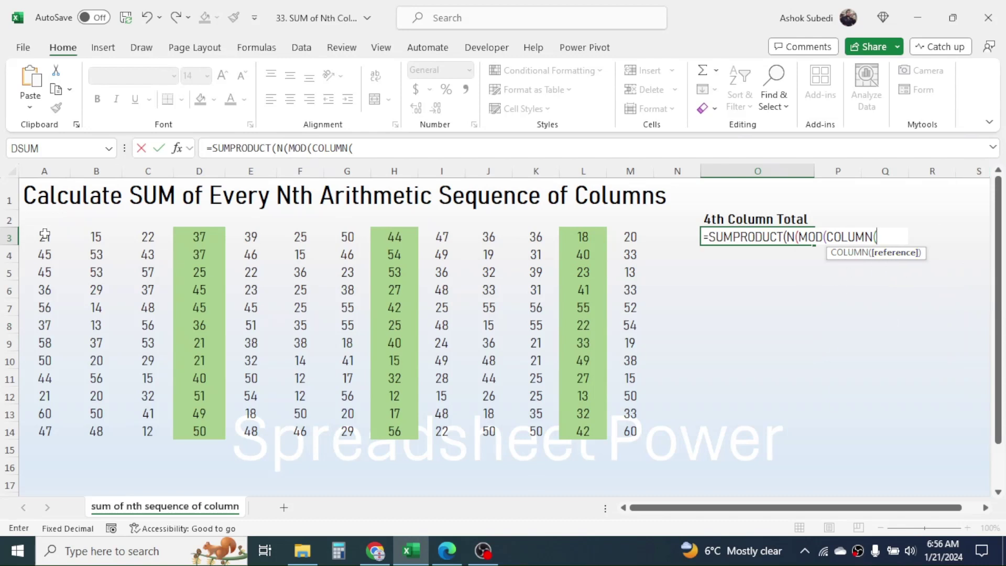
drag(44, 235, 620, 237)
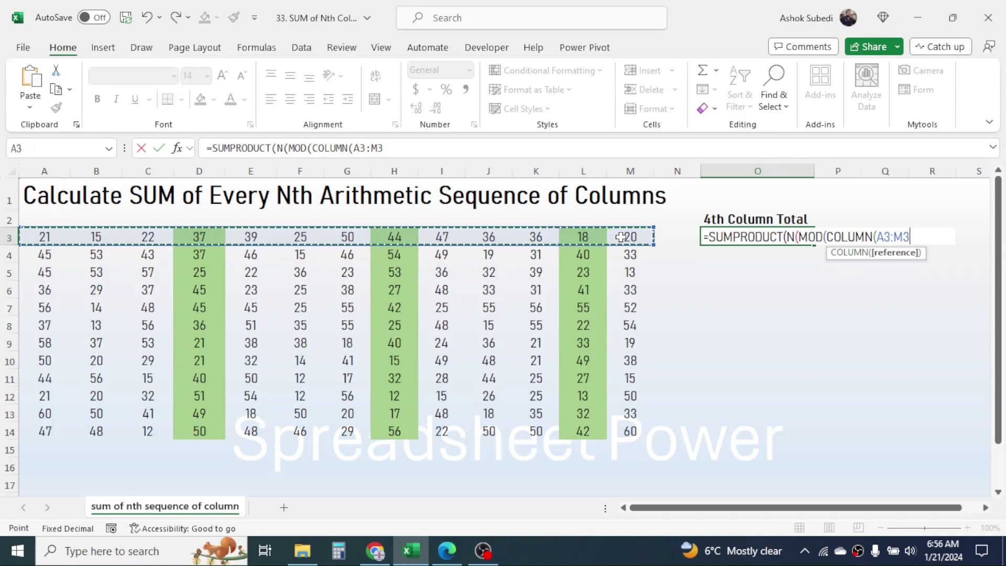
Step: Complete O3 as =SUMPRODUCT(N(MOD(COLUMN(A3:M3),4)=0),A3:M3), returning 99
text())
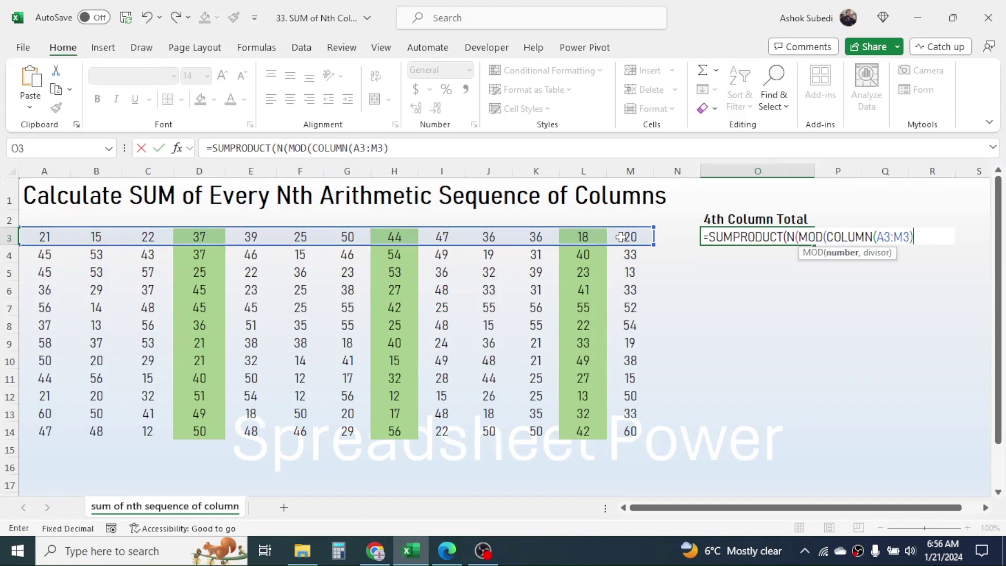
text(,2)
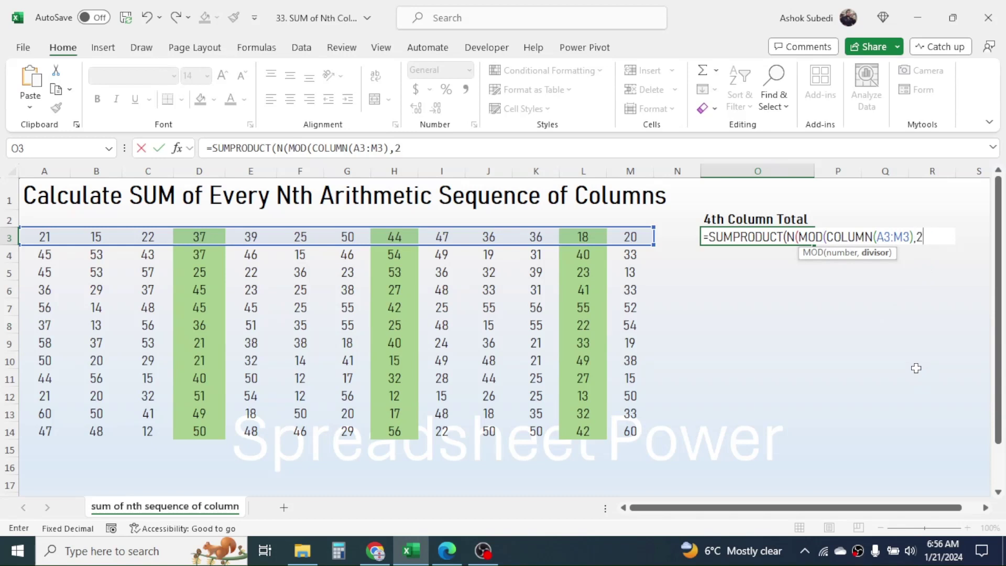
key(BackSpace)
text(4))
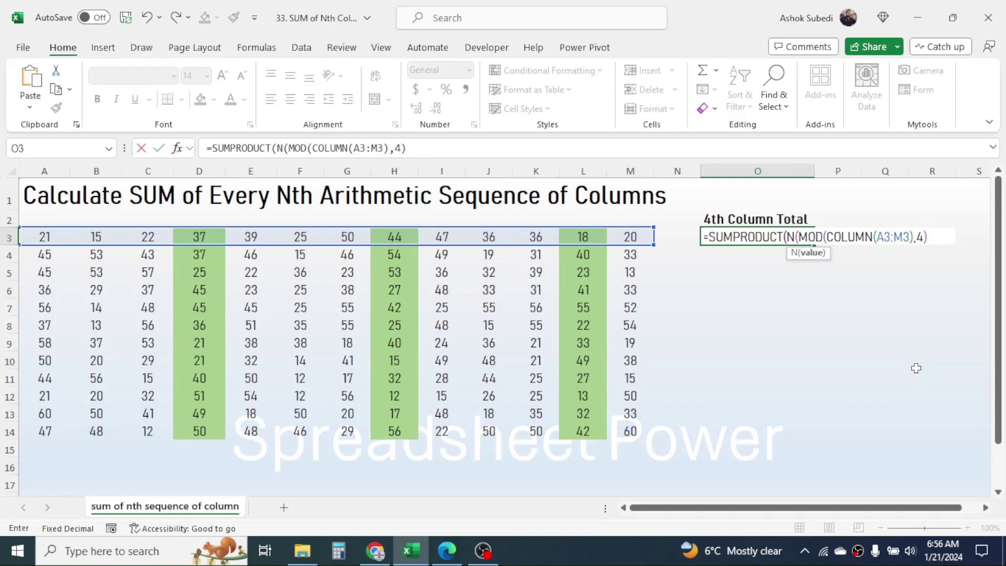
text(=0))
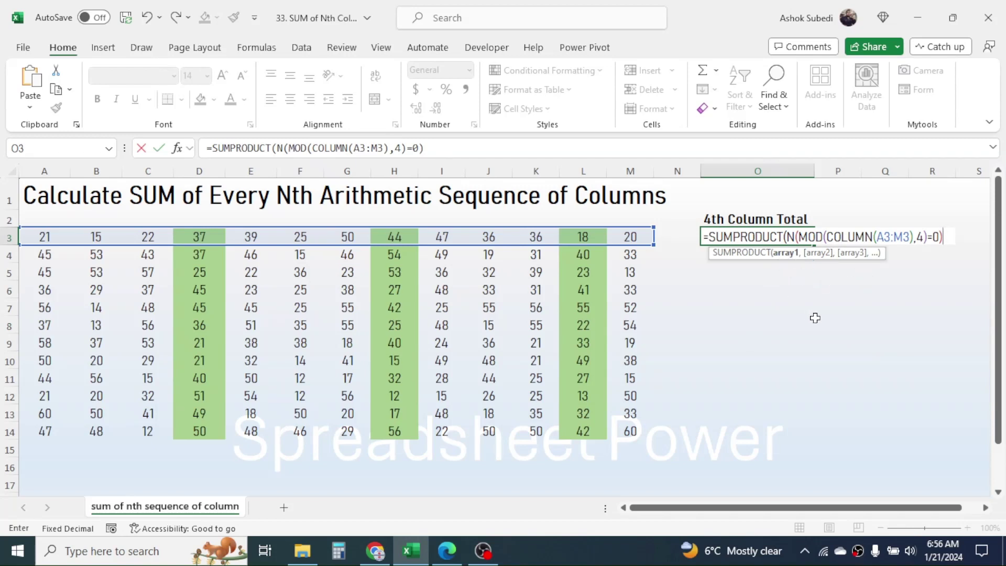
text(,)
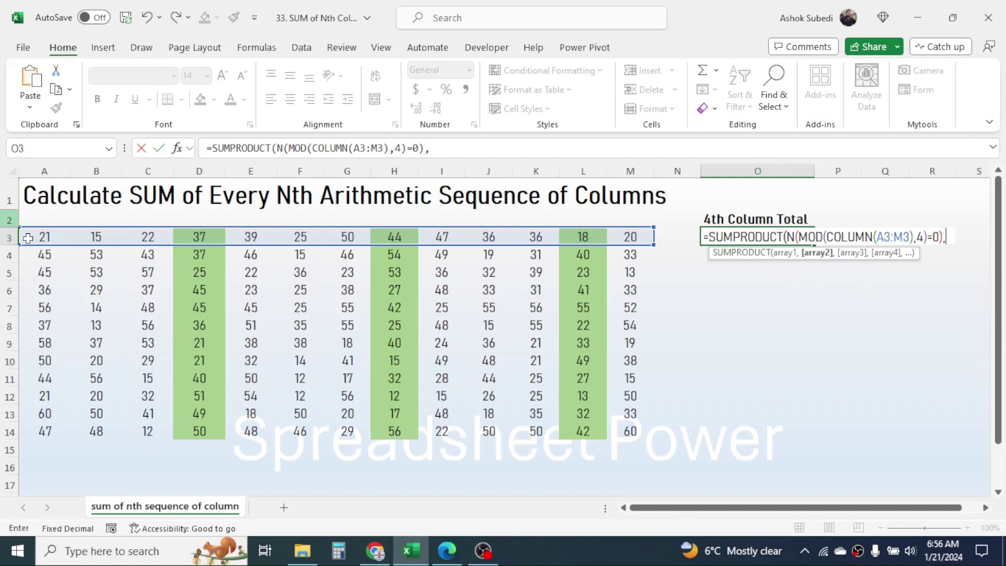
drag(39, 236, 642, 237)
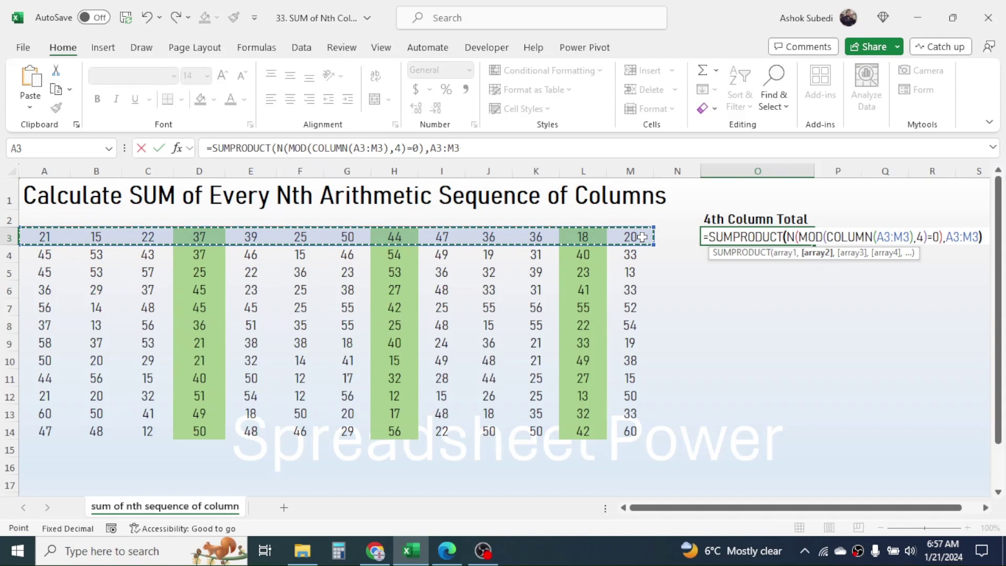
text())
key(Return)
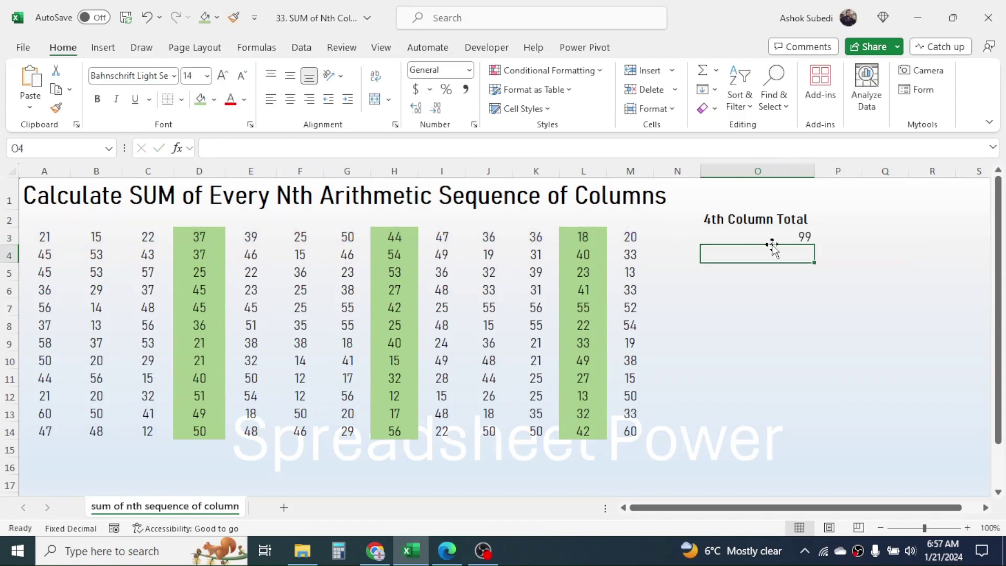
Step: Check that D3, H3 and L3 total 99, then fill O3's formula down to O14
click(207, 234)
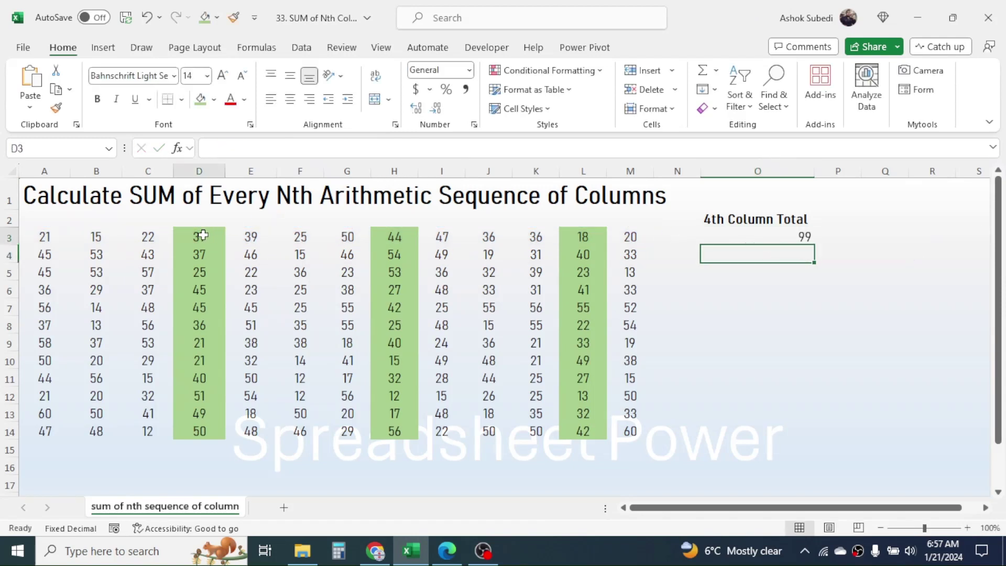
ctrl+click(394, 236)
ctrl+click(586, 235)
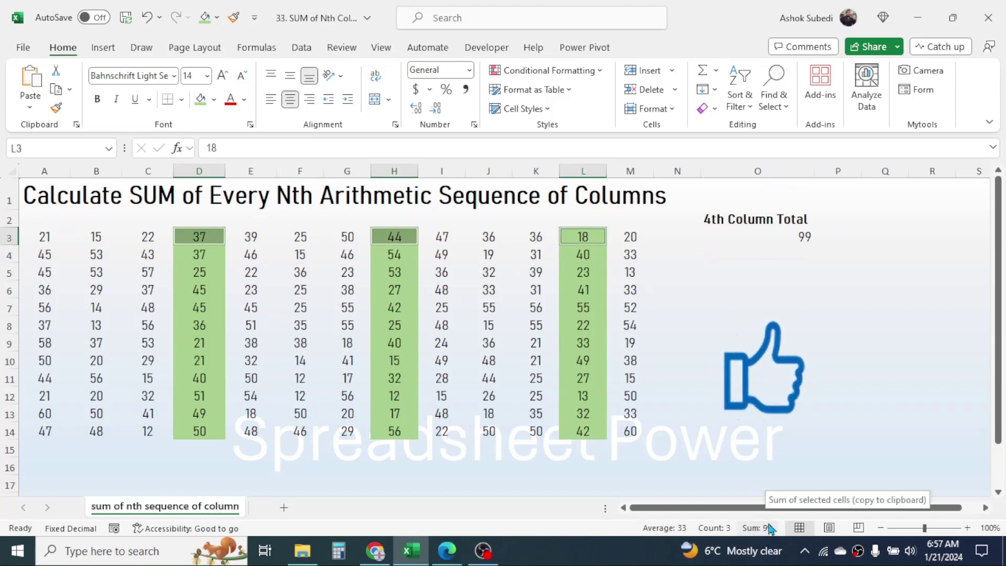
click(797, 237)
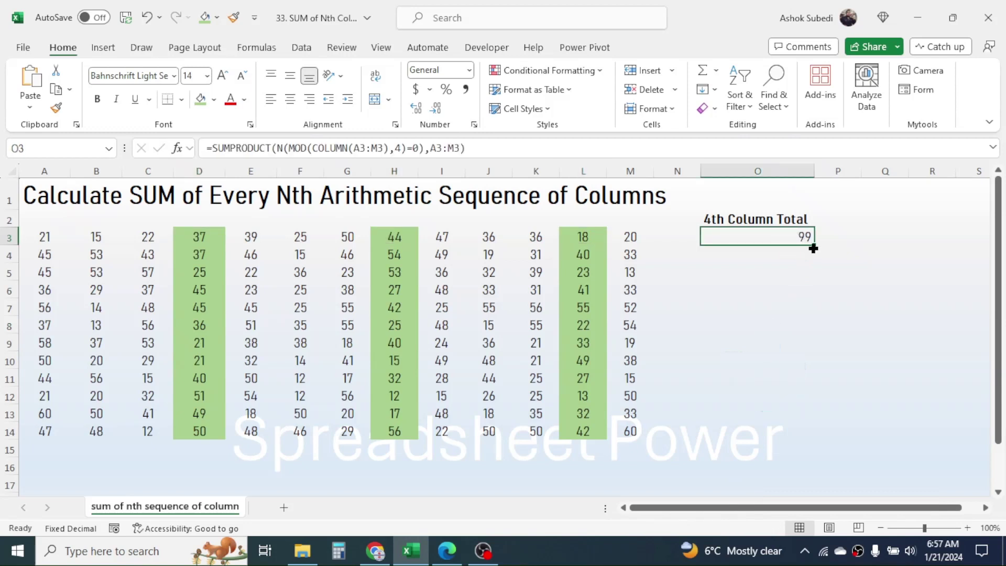
drag(812, 246, 815, 436)
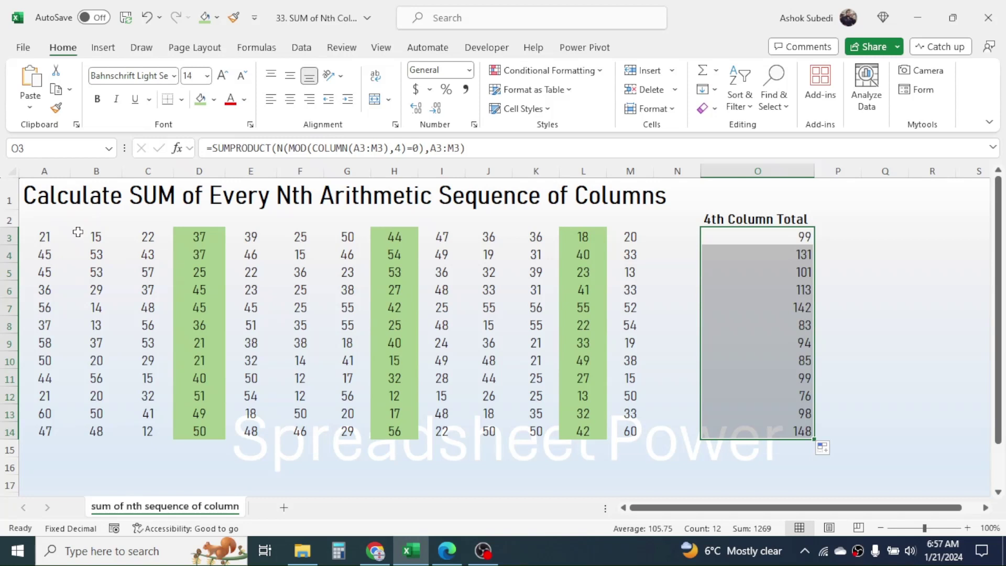
Step: Insert two empty columns before column A, shifting the data and totals right
click(52, 172)
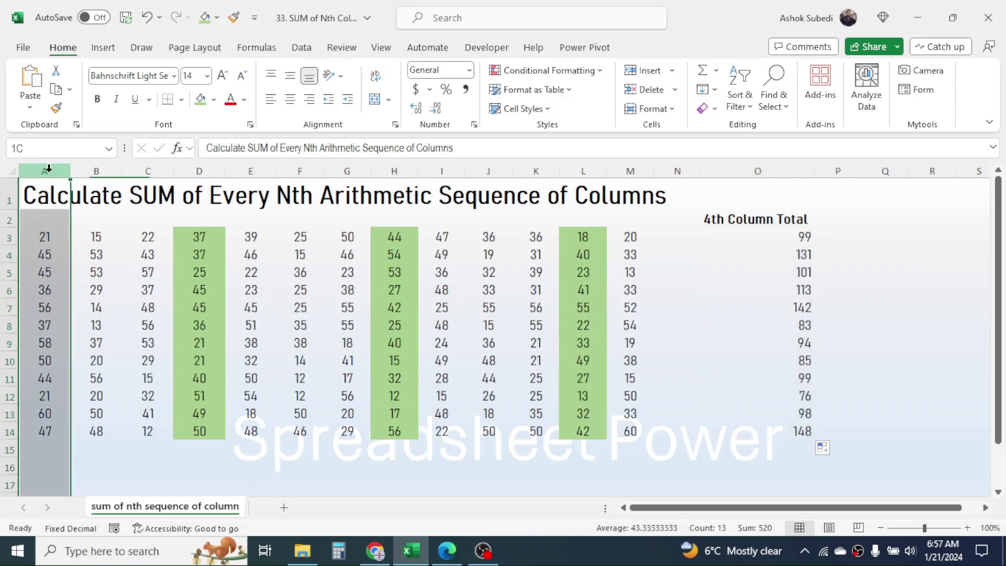
right_click(51, 172)
click(88, 316)
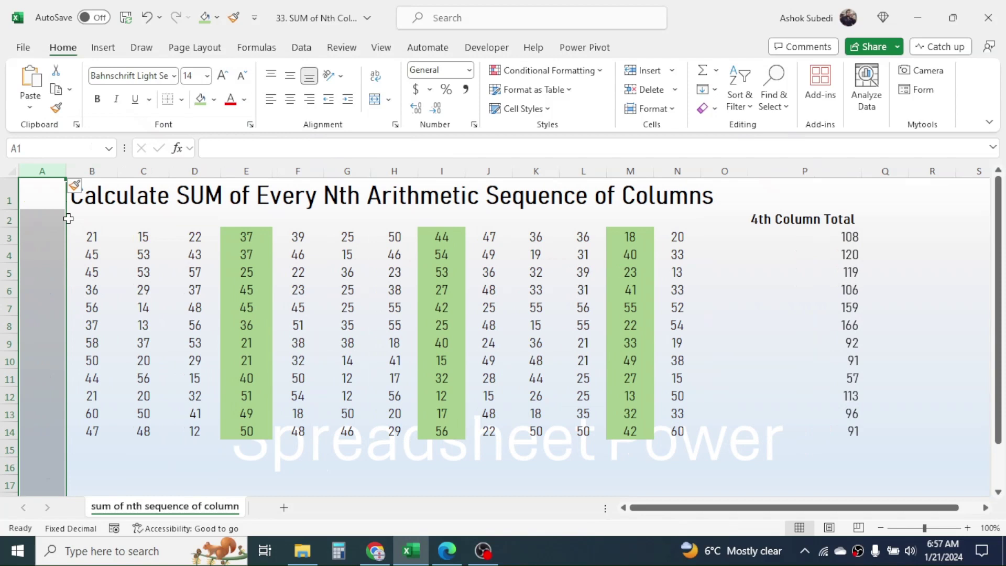
right_click(55, 167)
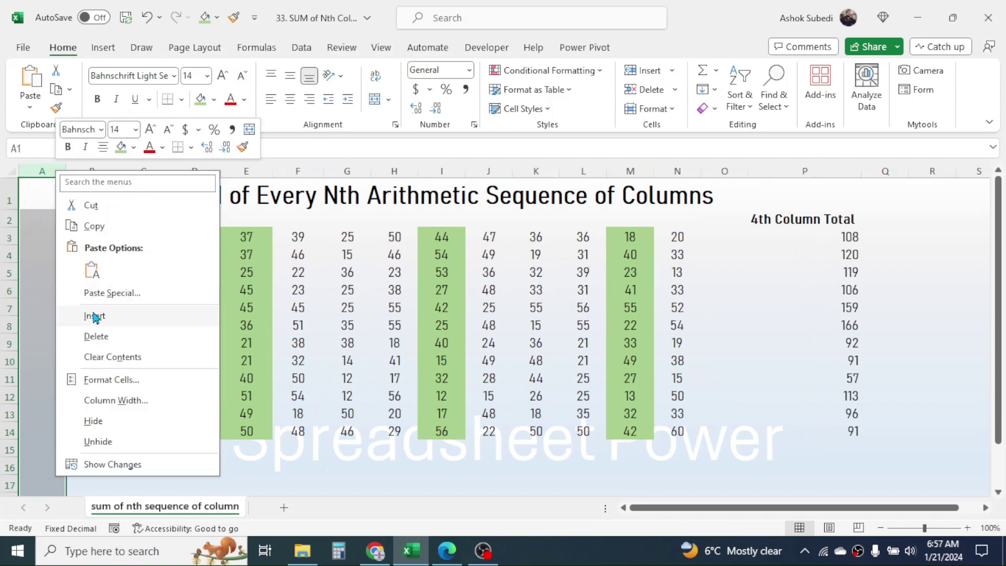
click(89, 316)
Step: Inspect the shifted totals in Q6 and Q3 and the new empty columns A and B
click(807, 289)
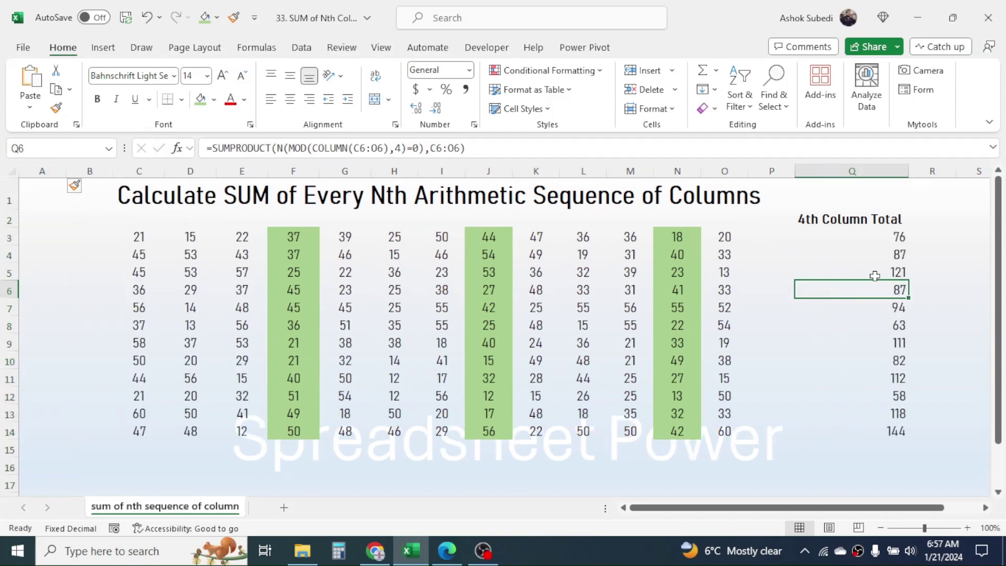
click(899, 239)
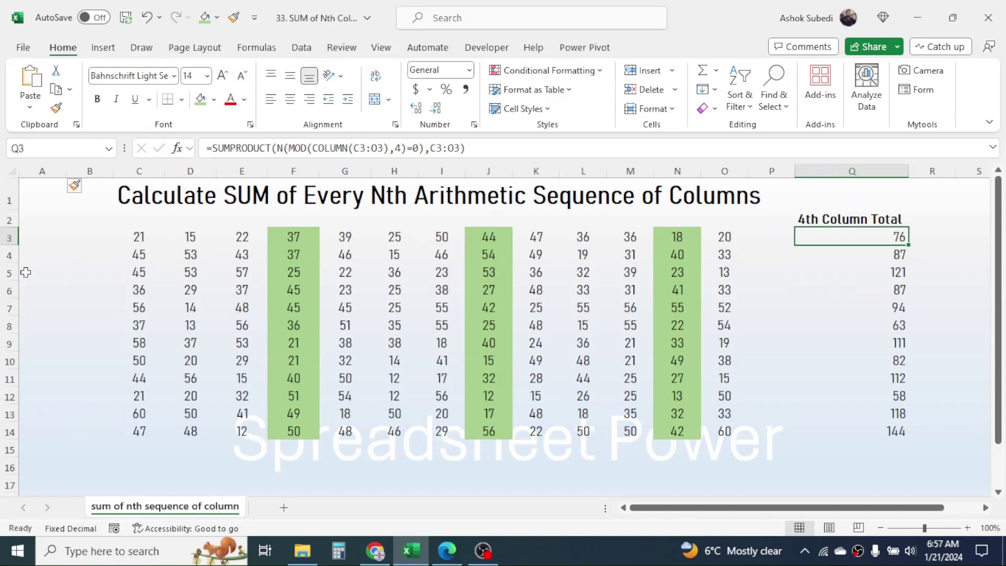
click(104, 240)
click(90, 171)
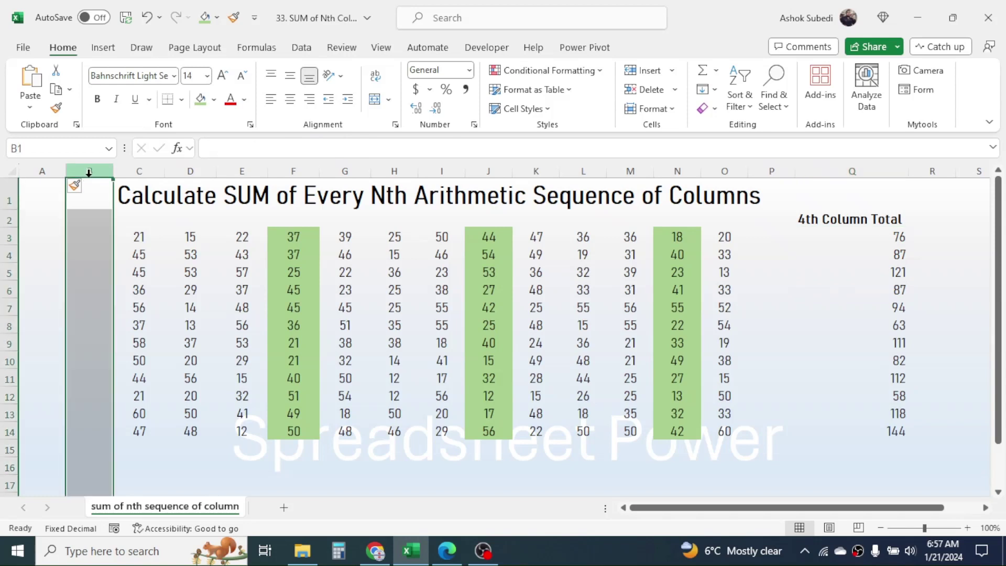
click(35, 171)
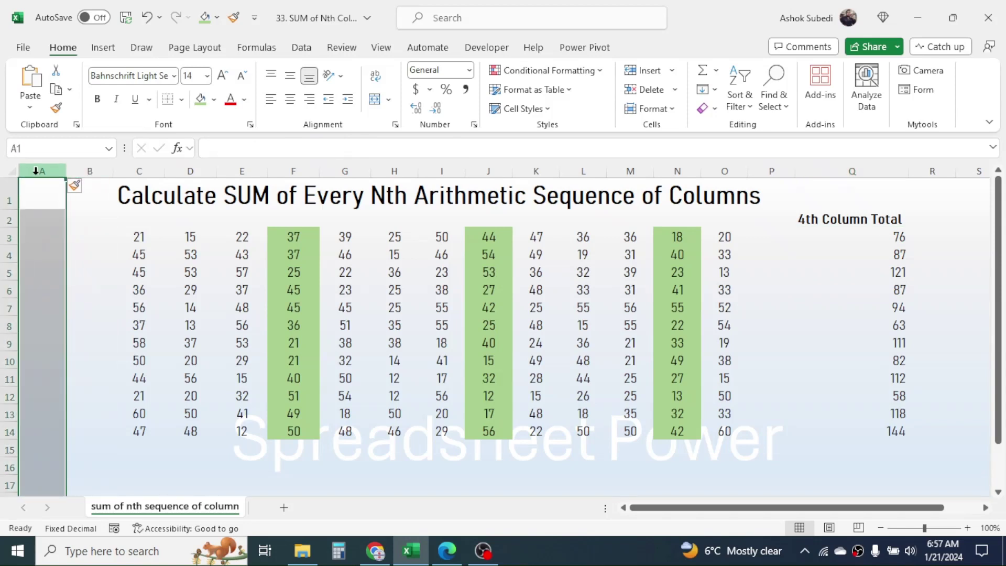
click(90, 171)
click(51, 172)
click(104, 239)
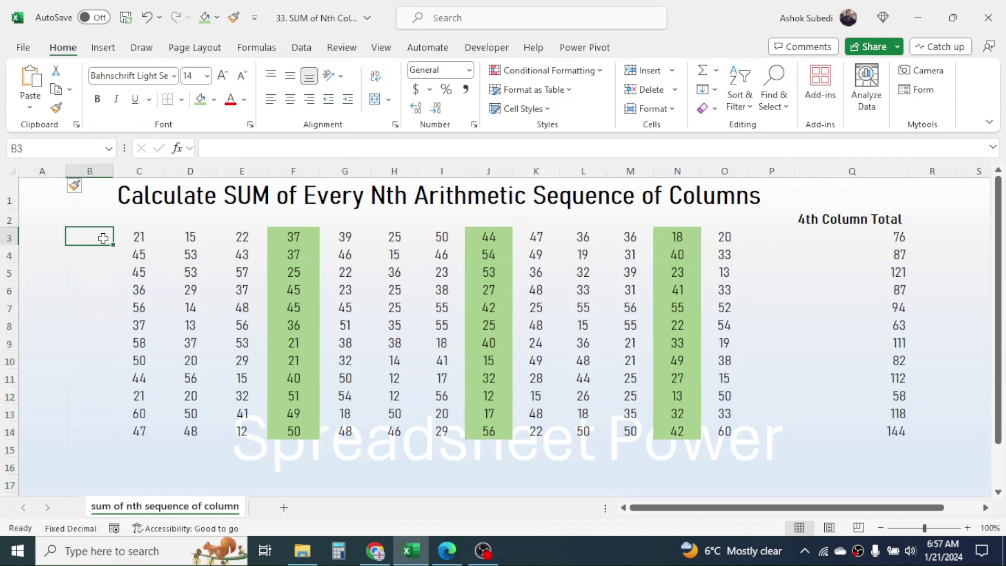
click(871, 238)
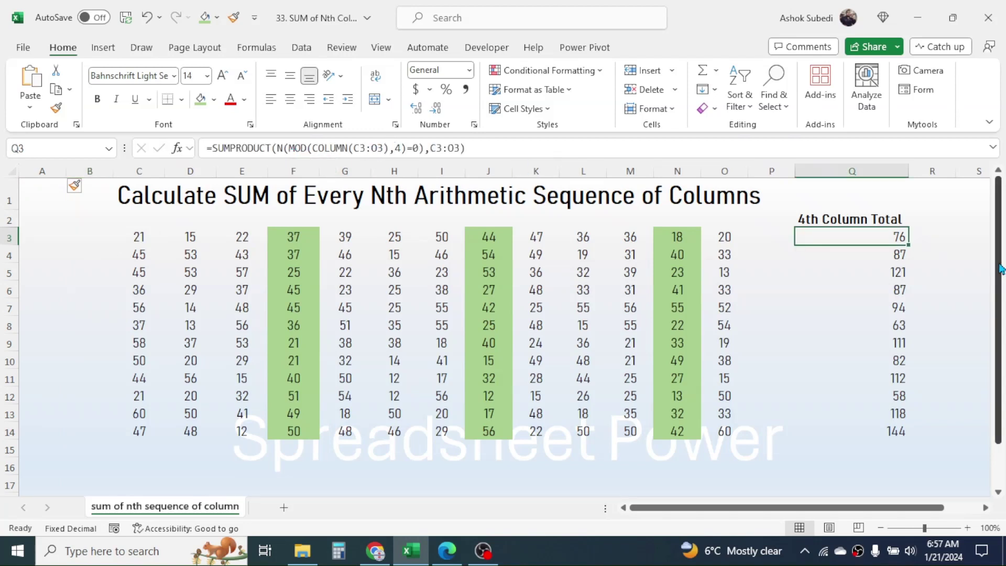
Step: Change Q3's formula to use MOD(COLUMN(C3:O3)-2,4)
double_click(922, 241)
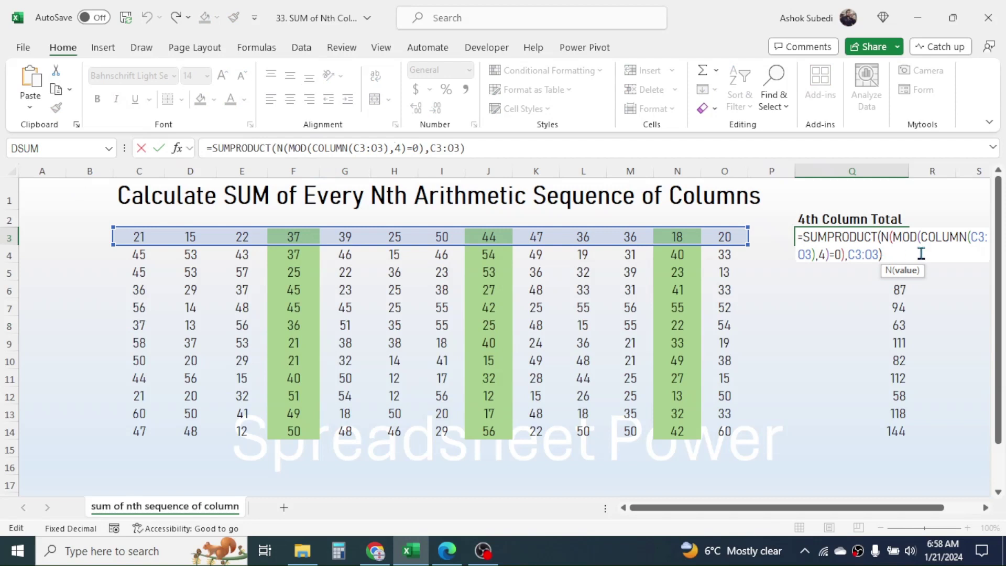
click(815, 255)
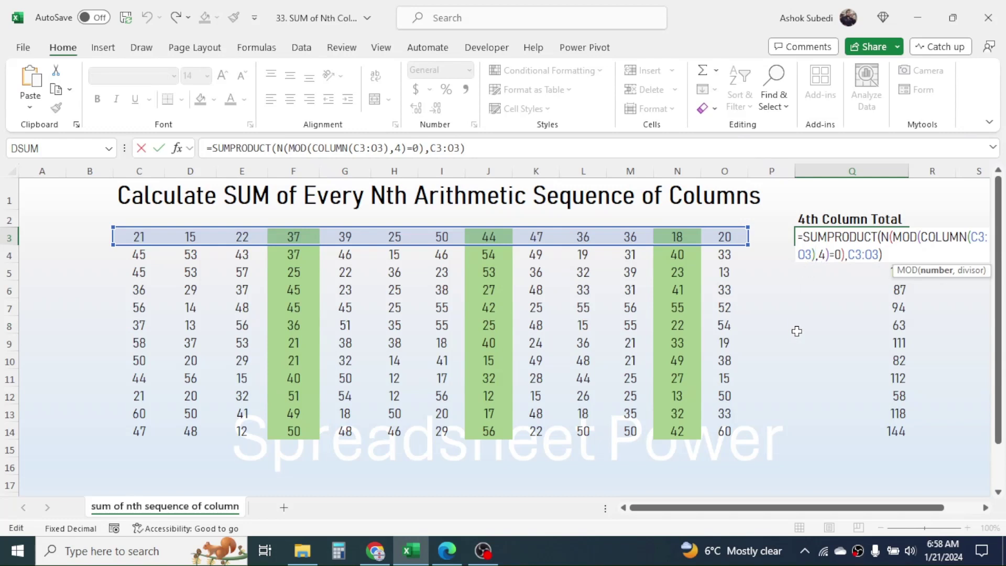
text(-2)
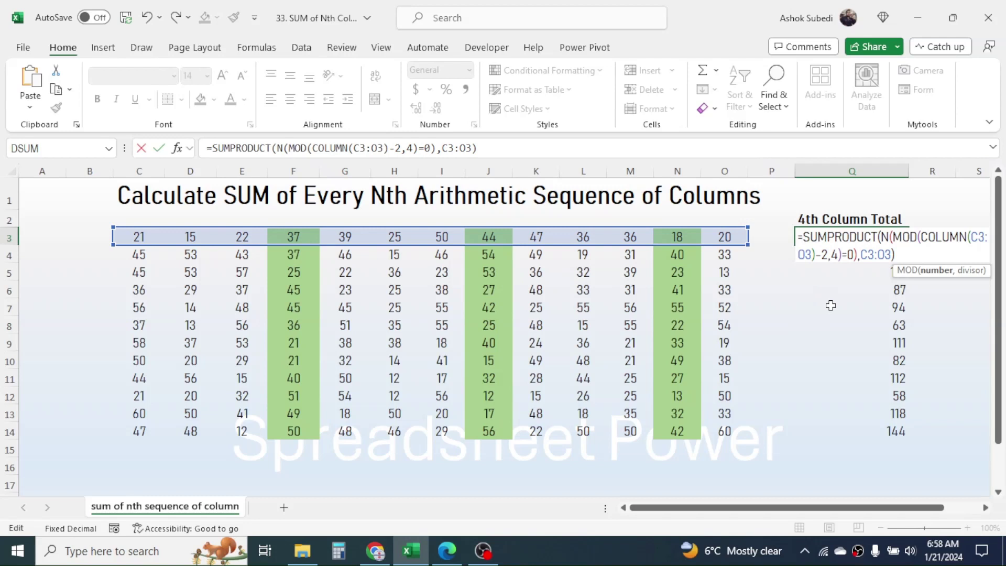
key(Return)
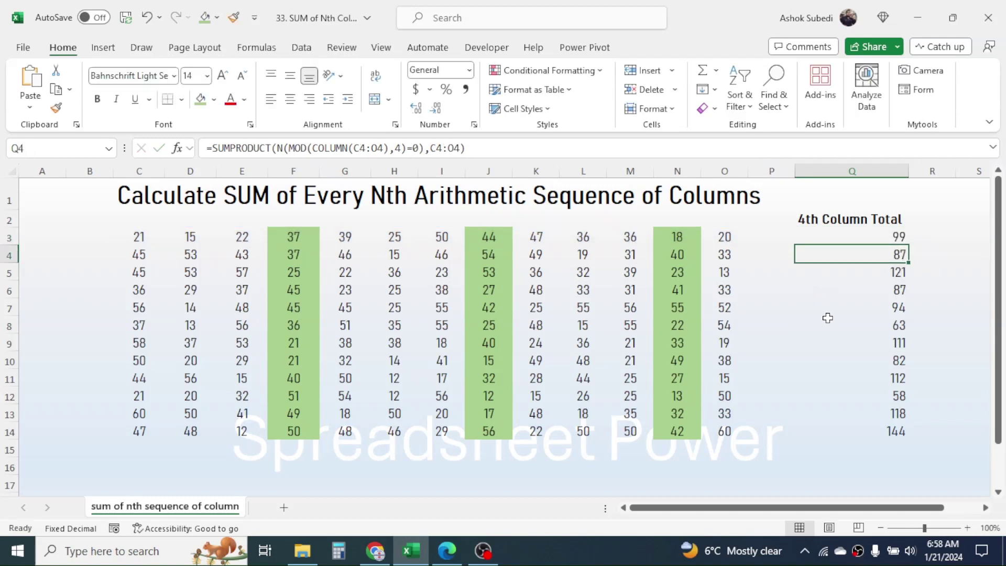
Step: Fill the corrected Q3 formula down to Q14 and check the result in Q13
click(886, 240)
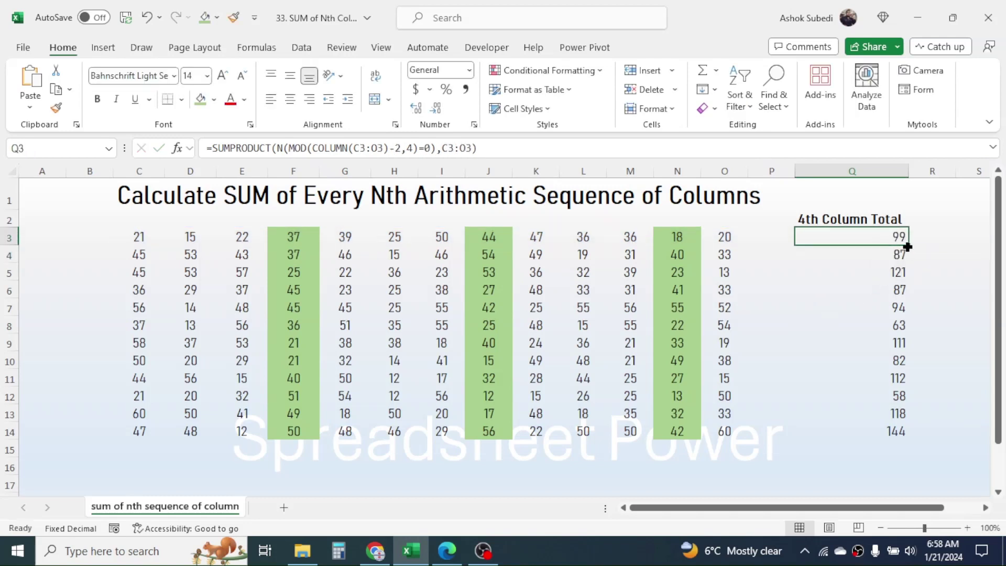
double_click(910, 247)
click(864, 412)
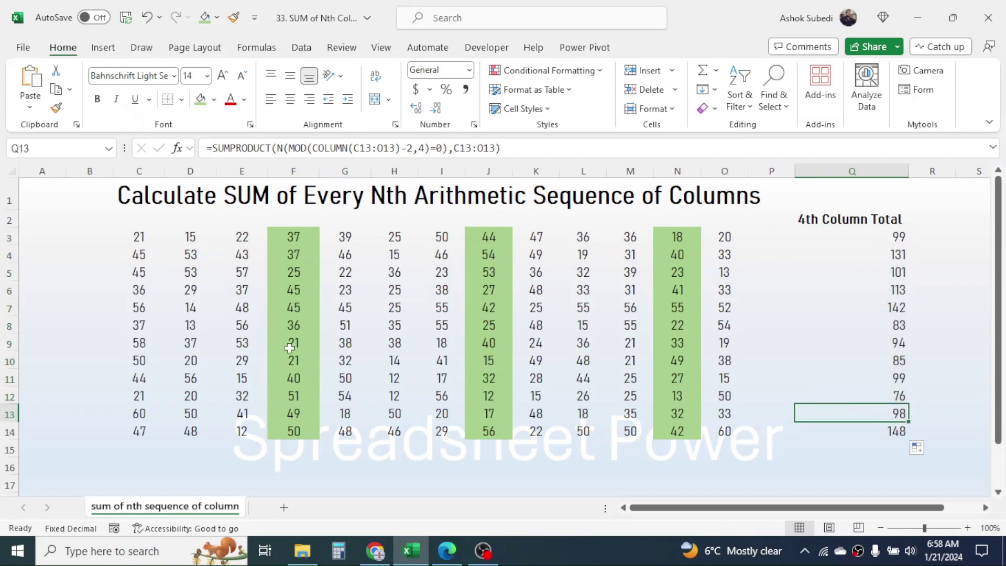
click(34, 194)
click(52, 171)
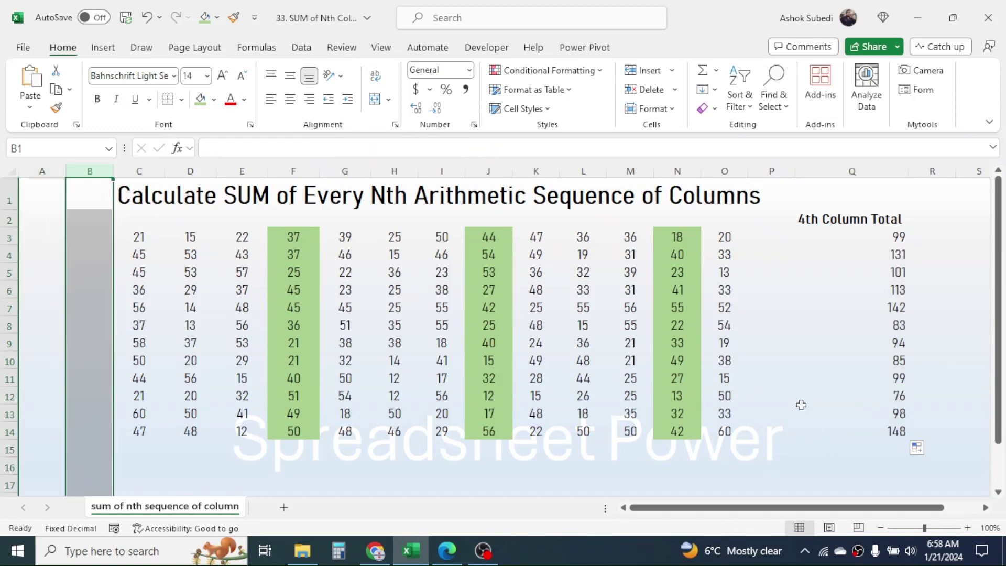
click(882, 234)
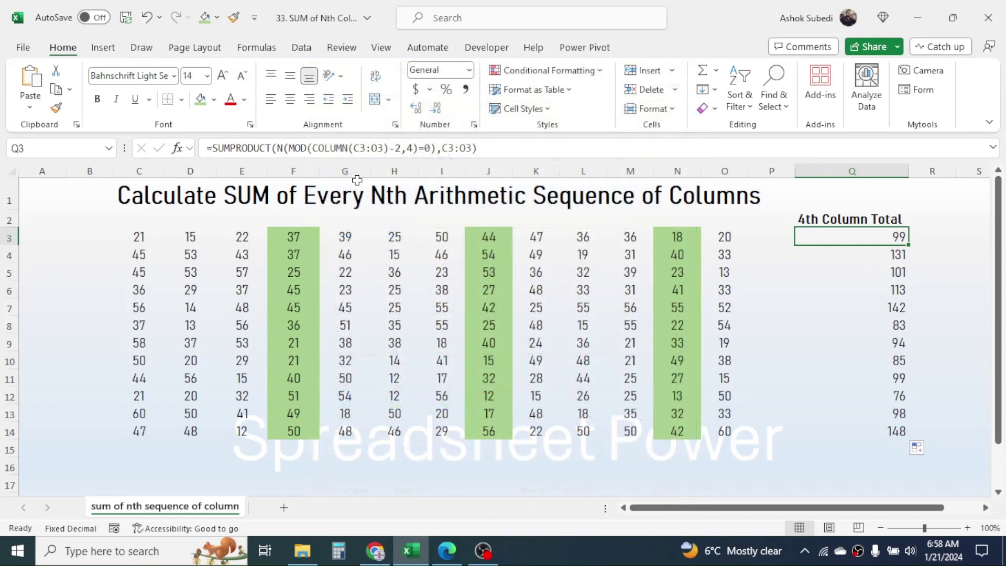
click(941, 189)
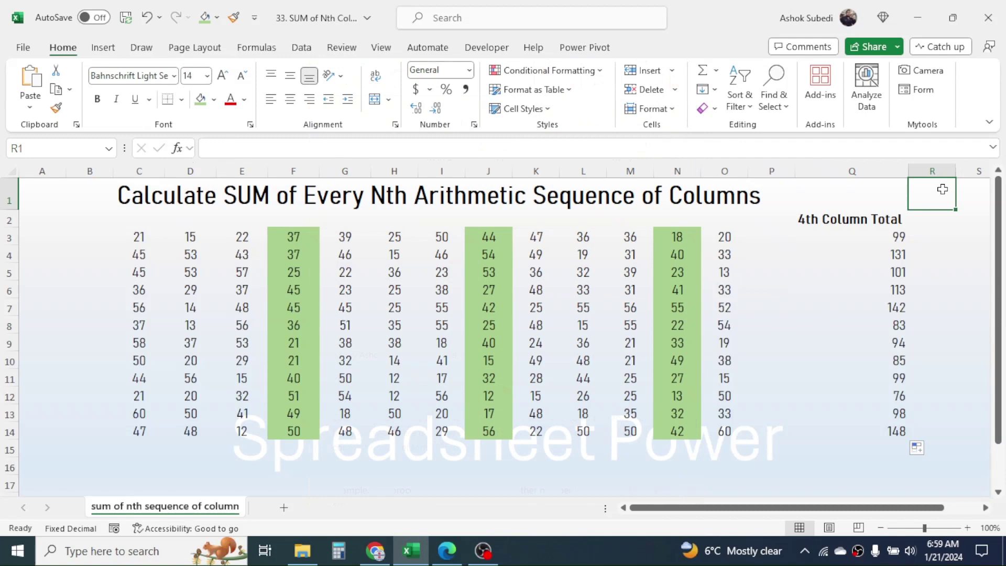